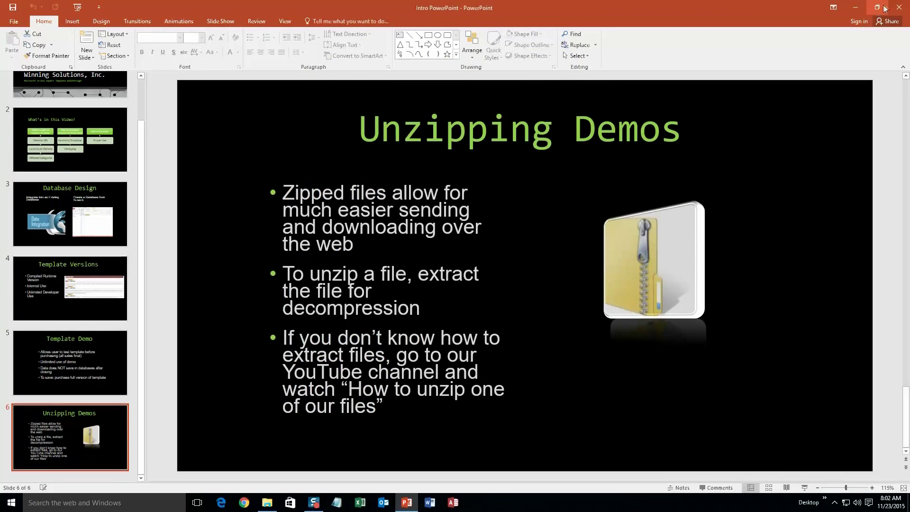
# Close PowerPoint after the intro presentation ends
pyautogui.click(894, 7)
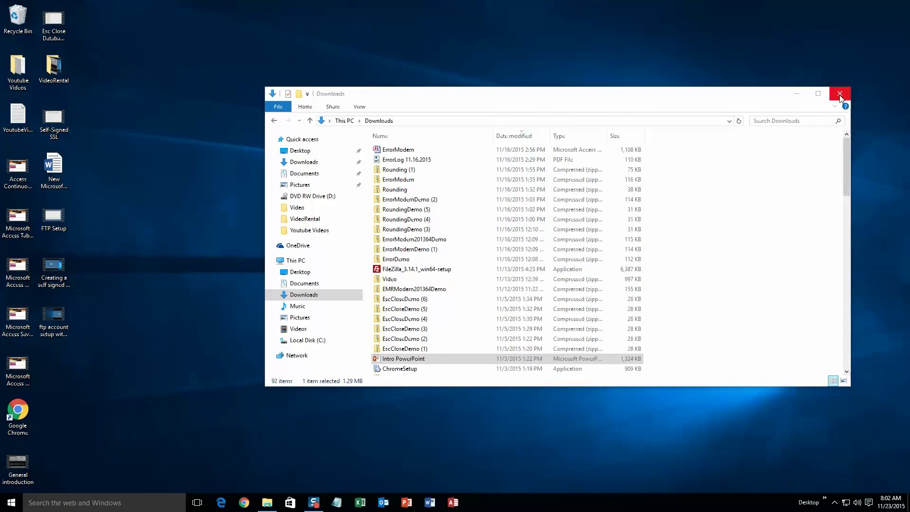
# Close the Downloads folder, load microsoftaccessexpert.com and expand Database Templates (For Sale)
pyautogui.click(840, 98)
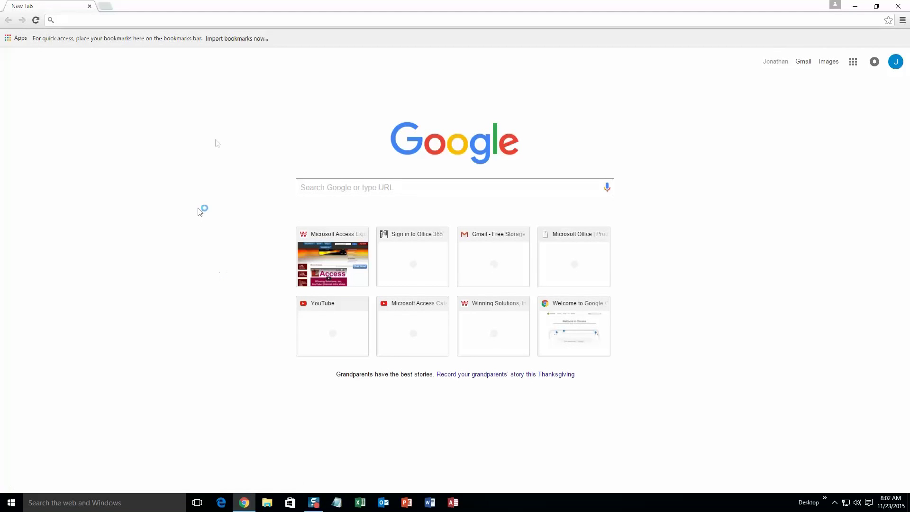
pyautogui.write('m')
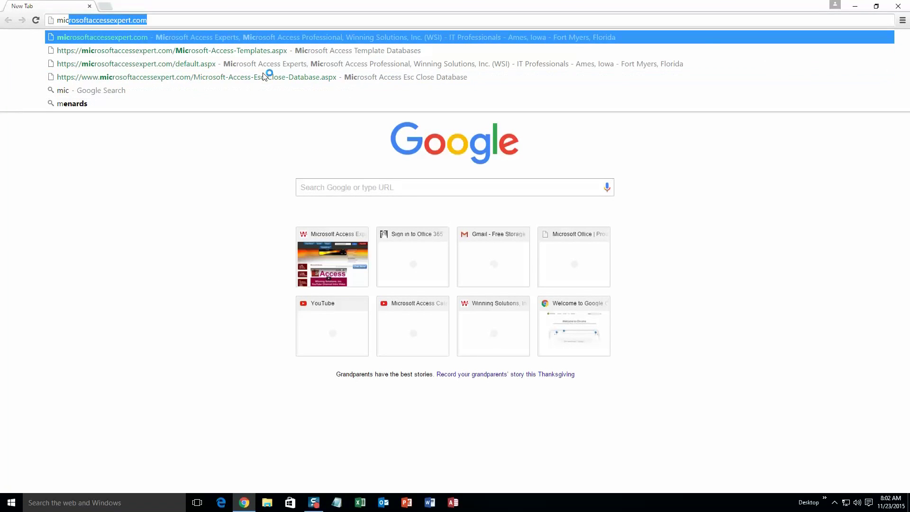
pyautogui.write('i')
pyautogui.press('End')
pyautogui.press('Return')
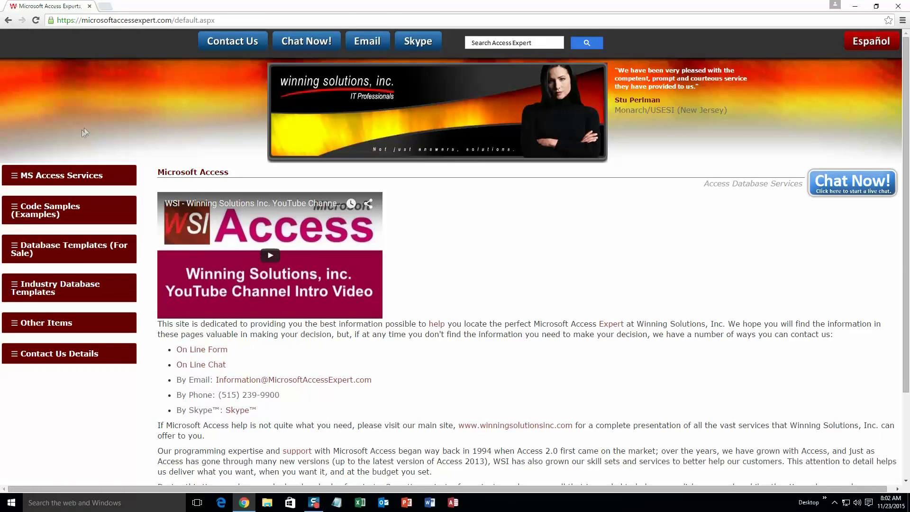
pyautogui.click(52, 249)
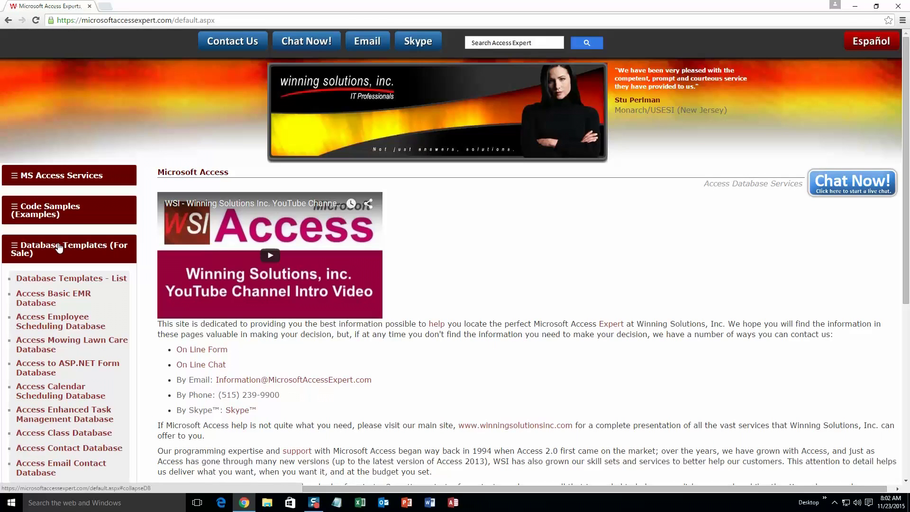
# Open Database Templates - List and scroll down to the Sales category
pyautogui.click(63, 279)
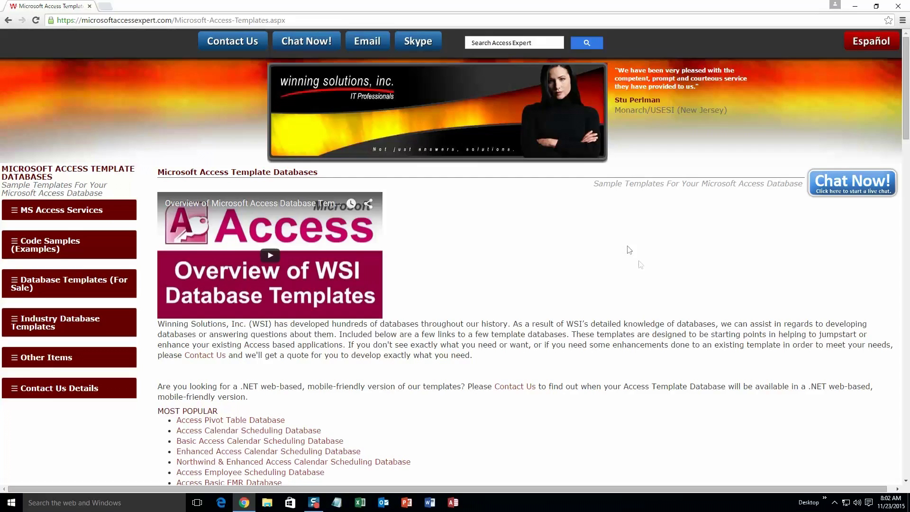
pyautogui.scroll(-3, 526, 295)
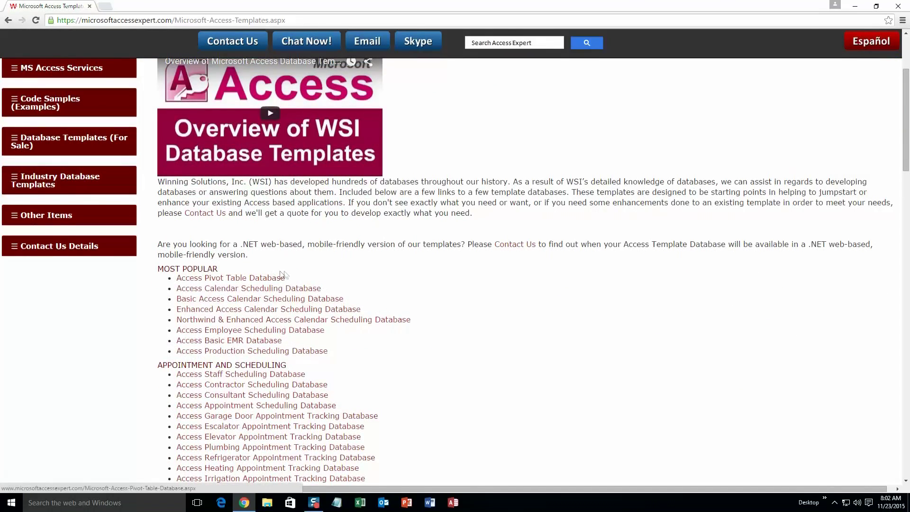
pyautogui.scroll(-4, 287, 279)
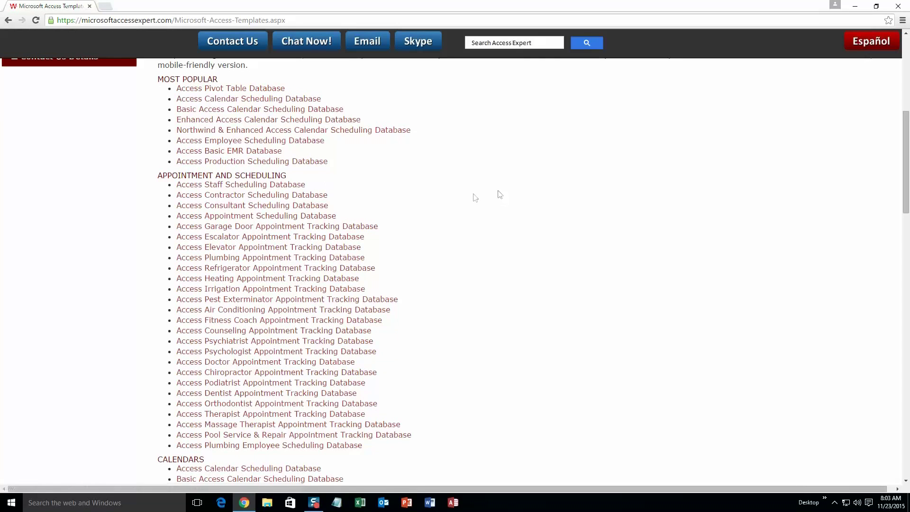
pyautogui.scroll(-3, 441, 242)
pyautogui.scroll(-2, 441, 242)
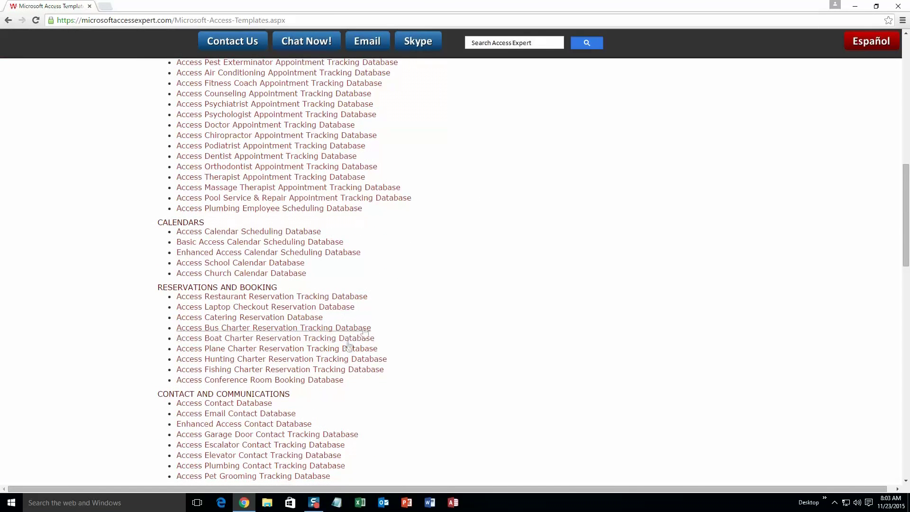
pyautogui.scroll(-2, 379, 326)
pyautogui.scroll(-1, 379, 326)
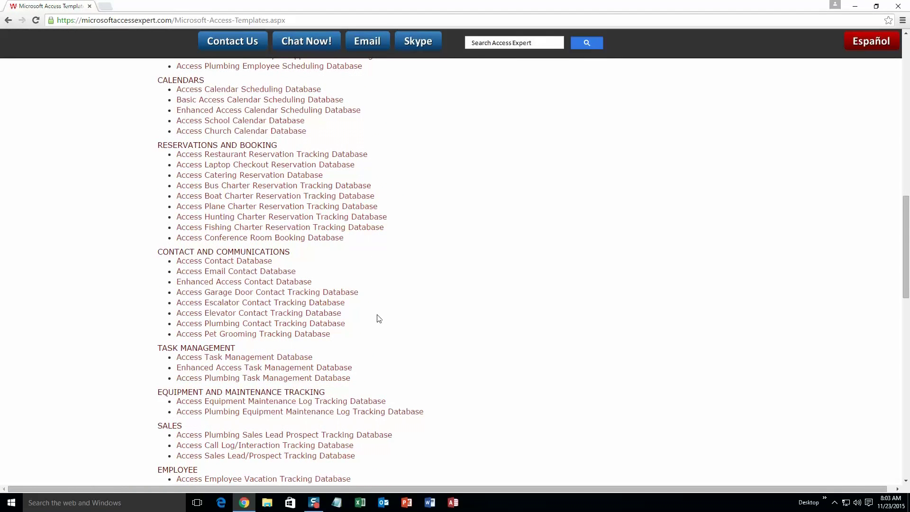
pyautogui.scroll(-2, 380, 318)
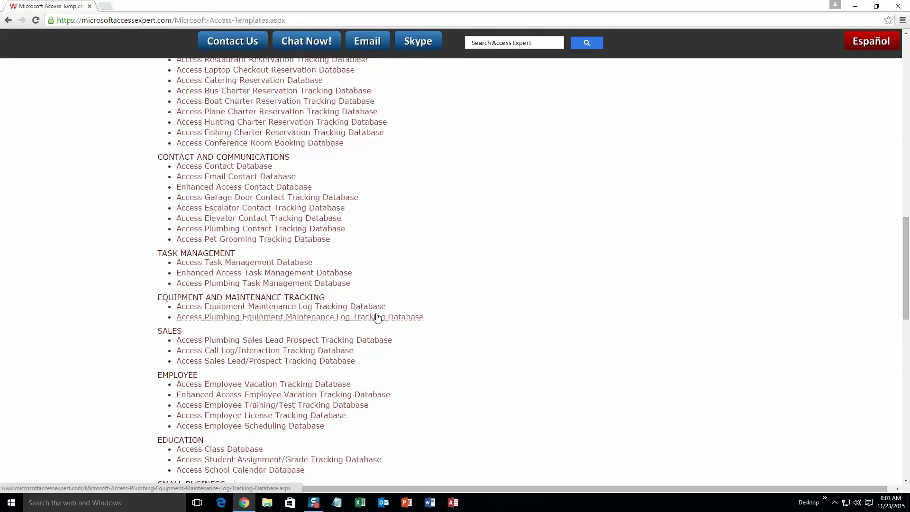
pyautogui.scroll(-1, 378, 317)
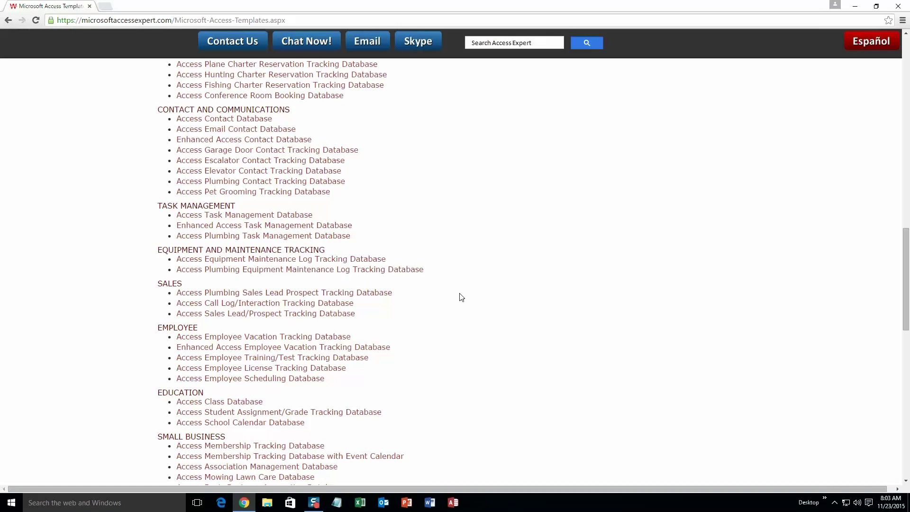
pyautogui.scroll(-3, 490, 347)
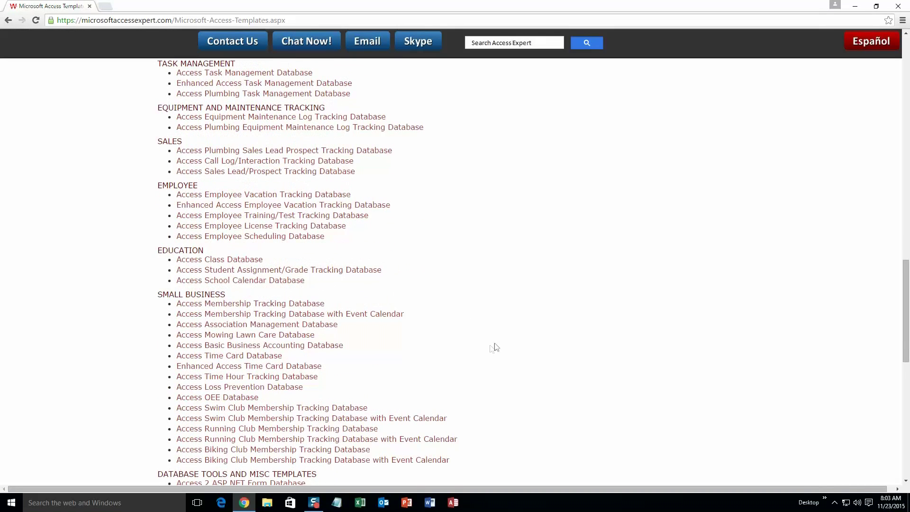
pyautogui.scroll(-1, 495, 340)
pyautogui.scroll(-1, 495, 340)
pyautogui.scroll(-2, 496, 340)
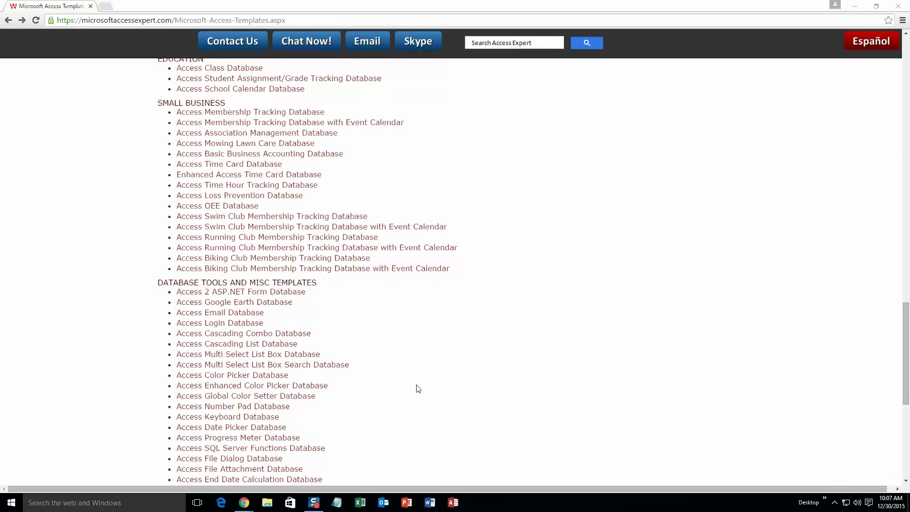
pyautogui.scroll(4, 418, 389)
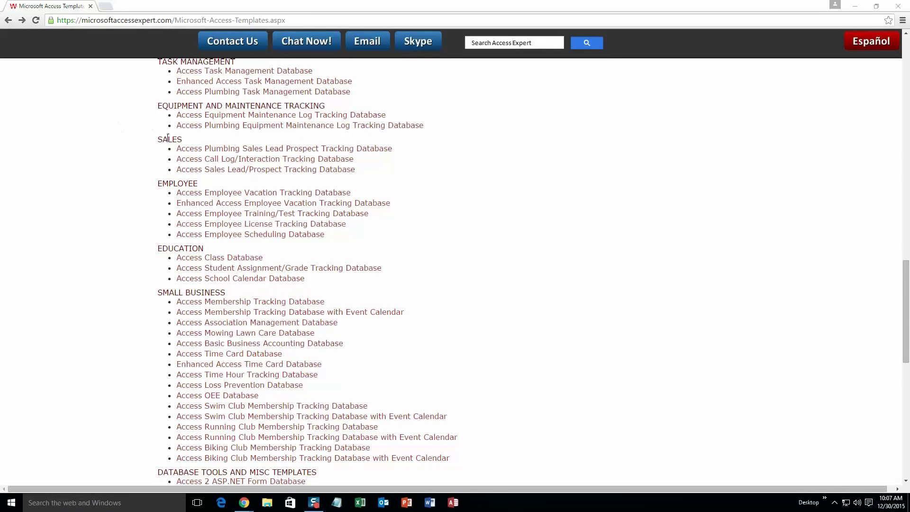
# Open the Sales Lead/Prospect Tracking Database page and download its Access 2010/2013/2016 demo
pyautogui.click(217, 171)
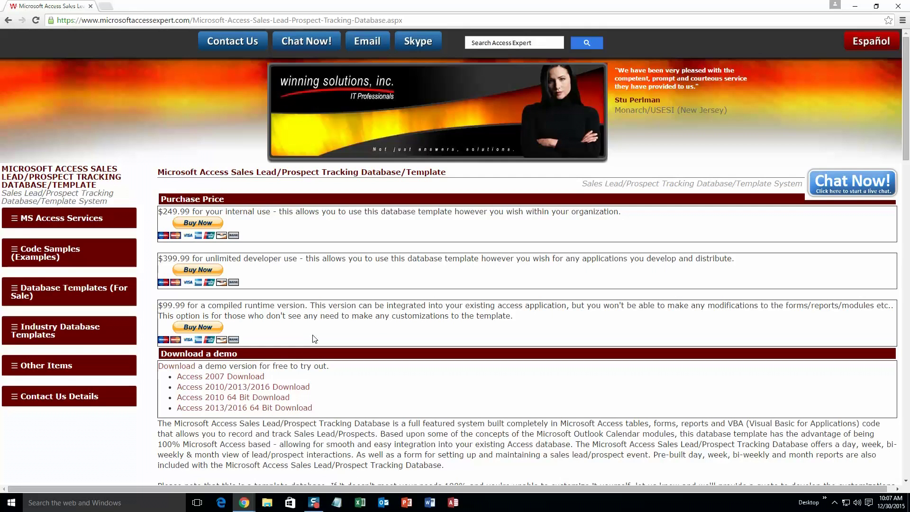
pyautogui.click(291, 387)
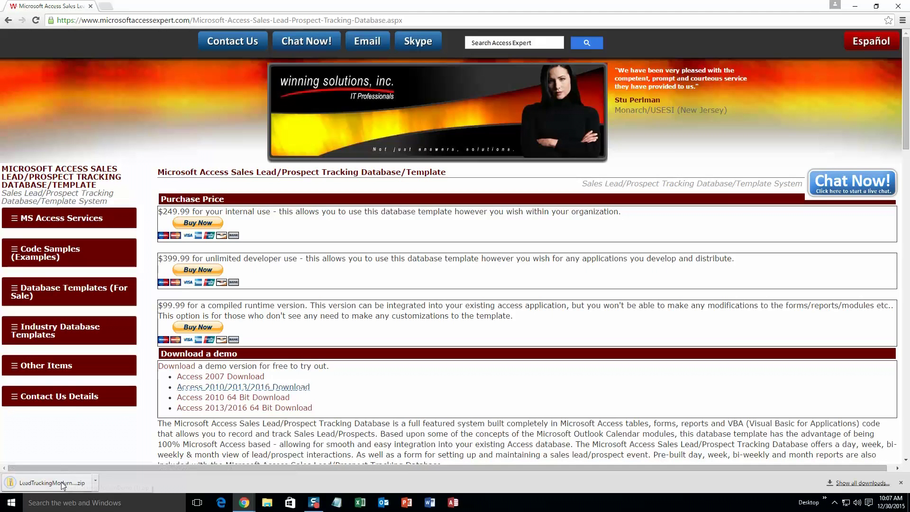
# Extract the LeadTrackingModernDemo zip into Downloads and open the extracted database
pyautogui.click(306, 248)
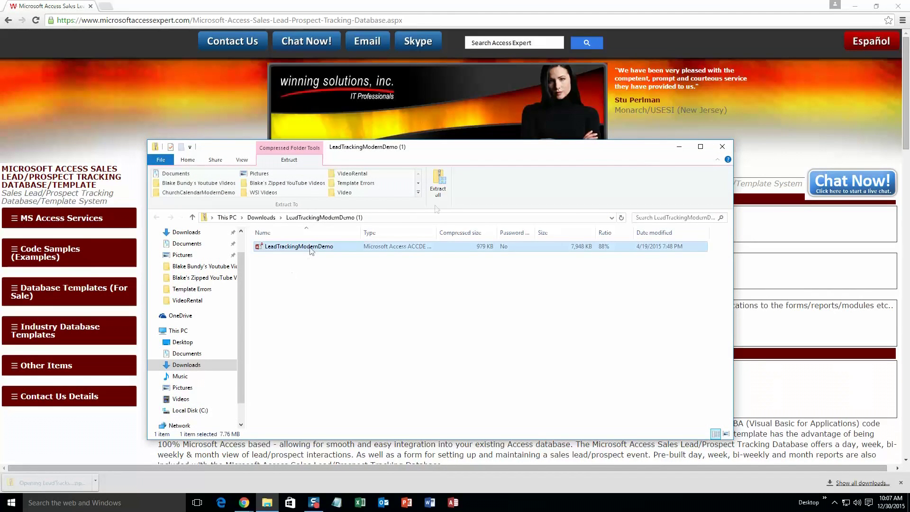
pyautogui.click(441, 193)
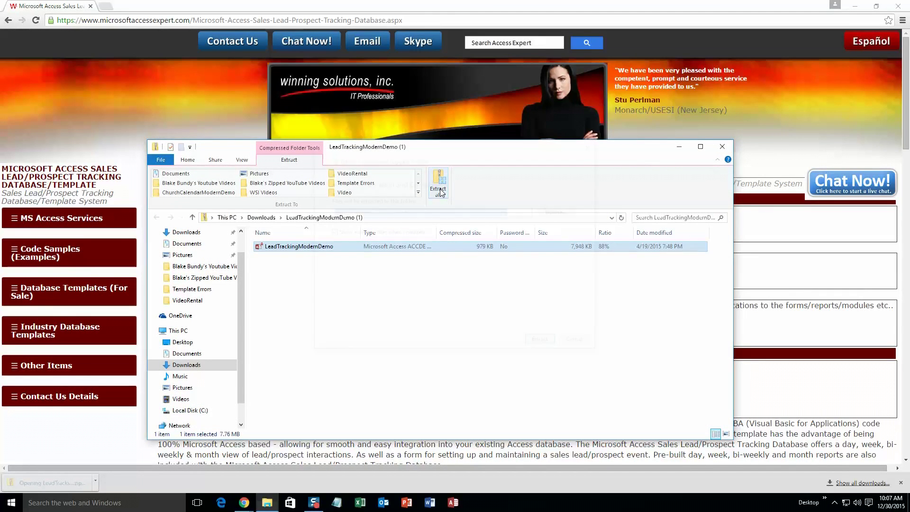
pyautogui.click(539, 339)
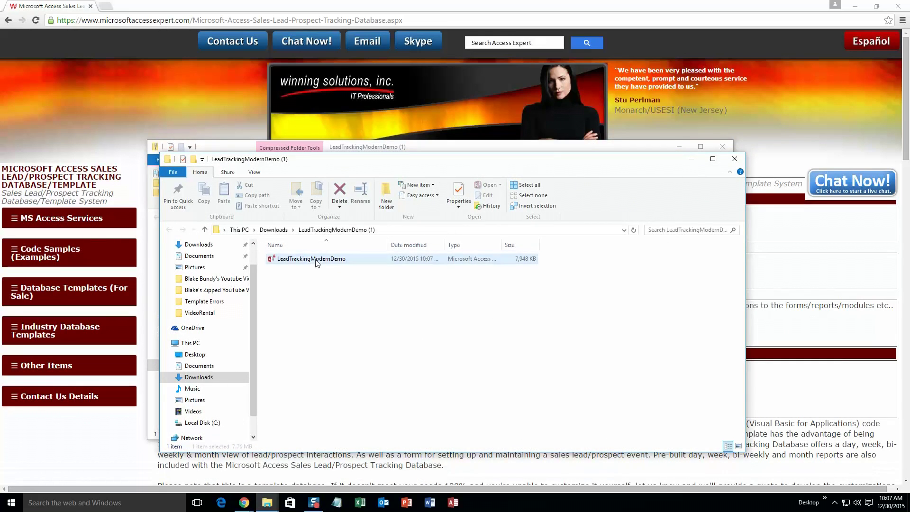
pyautogui.doubleClick(316, 261)
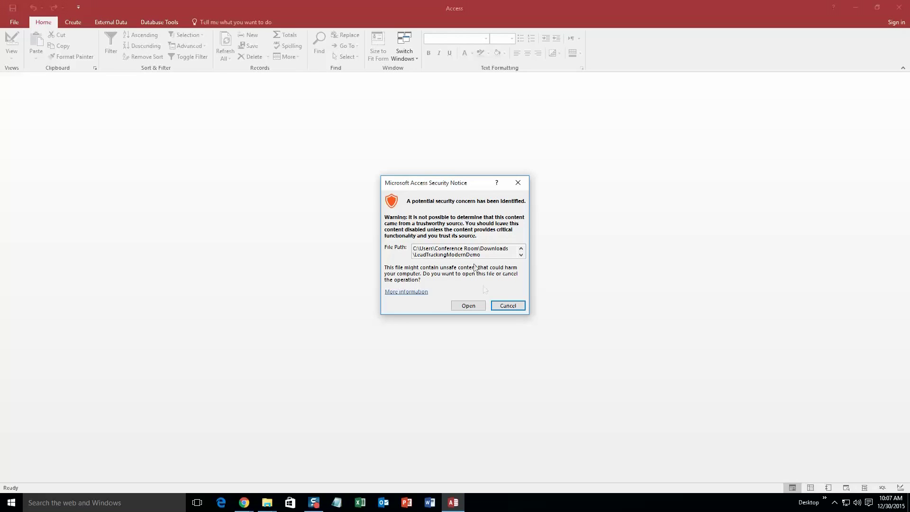
# Allow the database past the Security Notice and dismiss the Demo popup
pyautogui.click(475, 308)
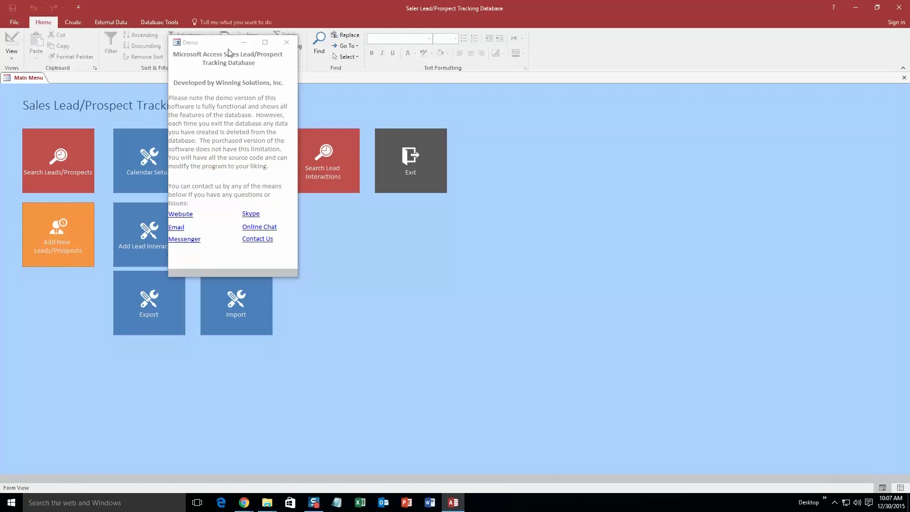
pyautogui.click(282, 47)
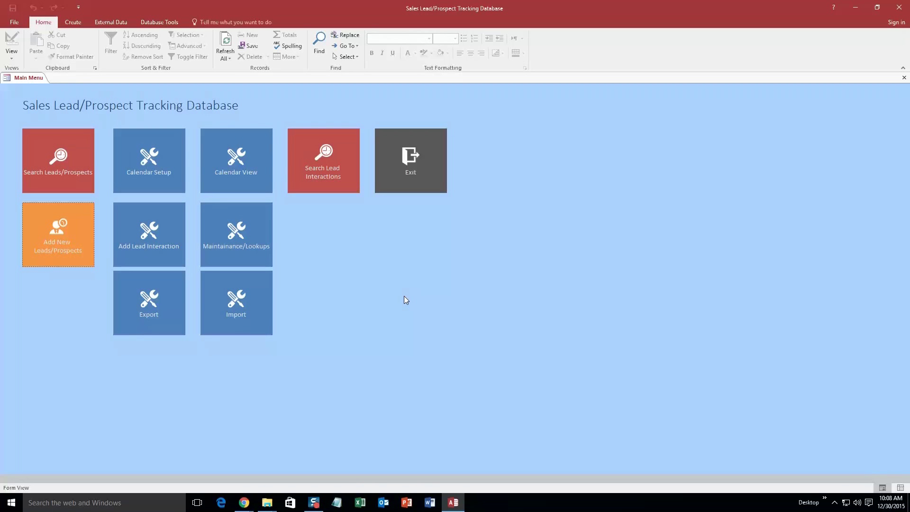
pyautogui.click(36, 254)
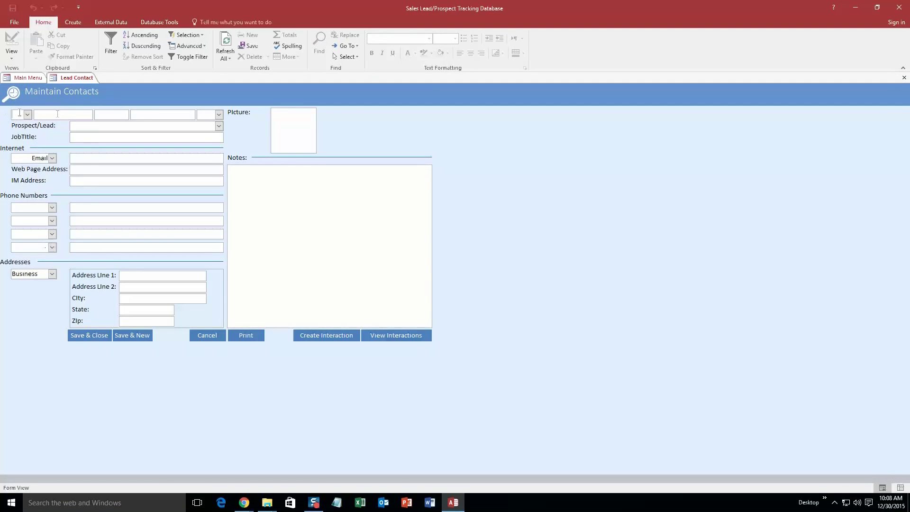
pyautogui.click(27, 114)
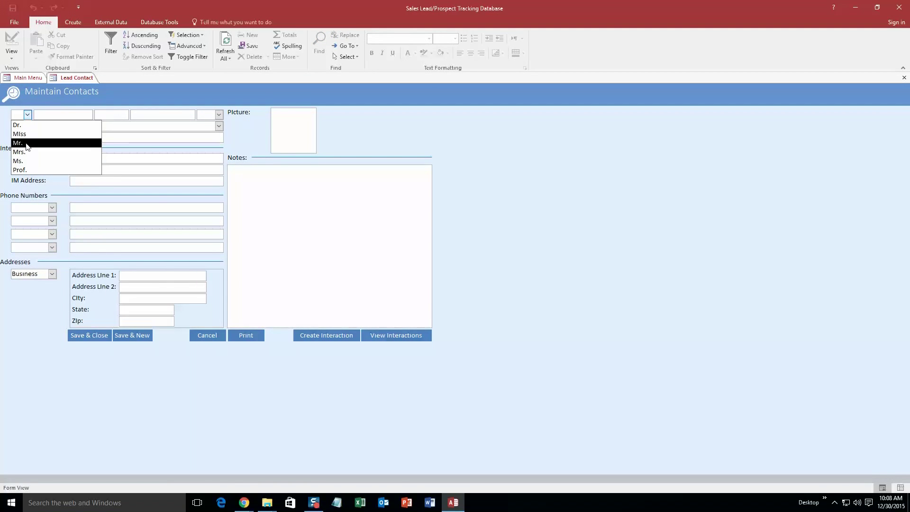
pyautogui.click(19, 151)
pyautogui.click(71, 114)
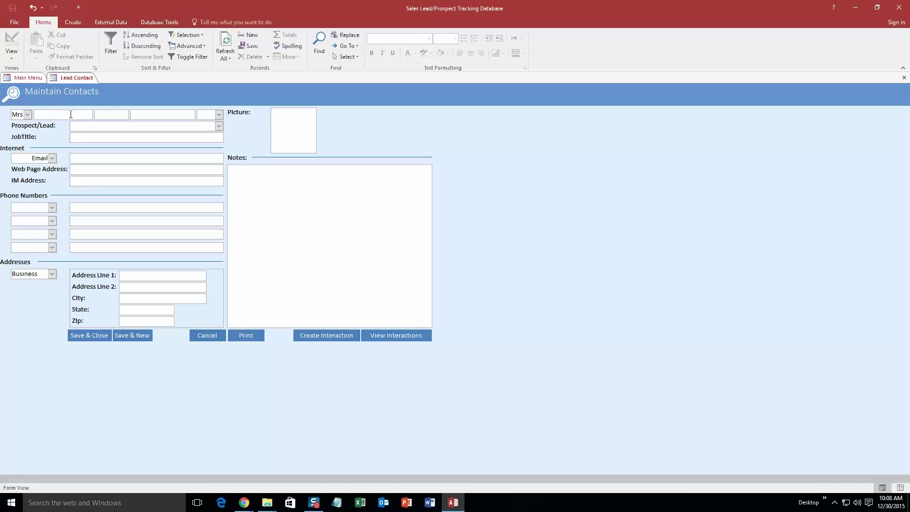
pyautogui.write('Ann')
pyautogui.click(163, 116)
pyautogui.write('Jon')
pyautogui.write('es')
# Add an Assistant phone number (111) 111-111 to the contact
pyautogui.click(218, 127)
pyautogui.click(78, 157)
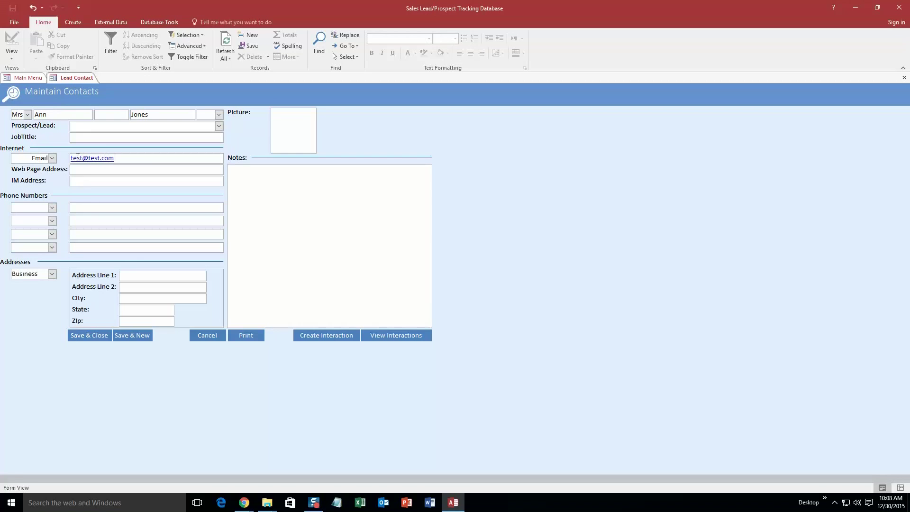
pyautogui.click(52, 207)
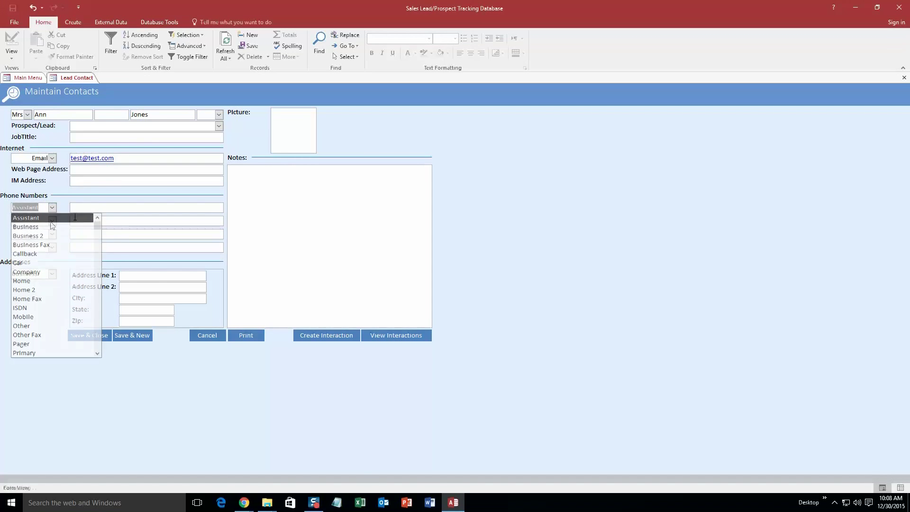
pyautogui.click(33, 218)
pyautogui.write('111) ')
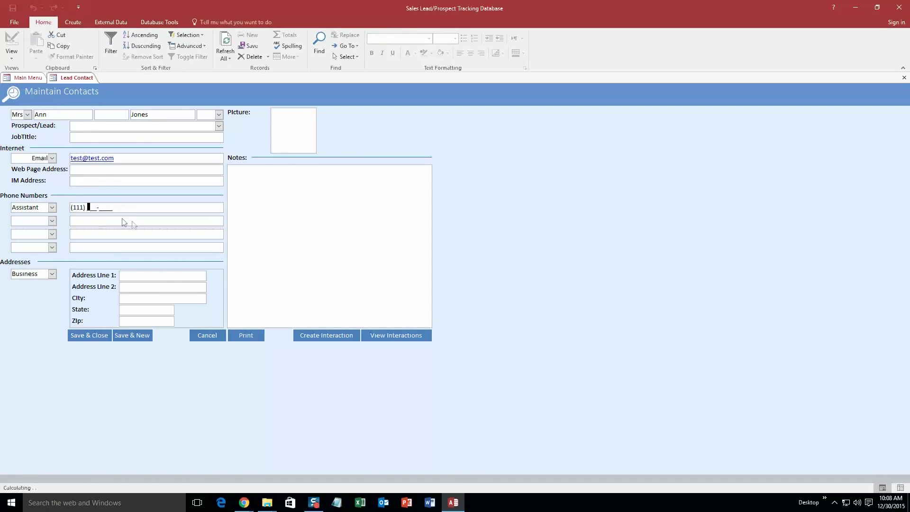
pyautogui.write('111-1111')
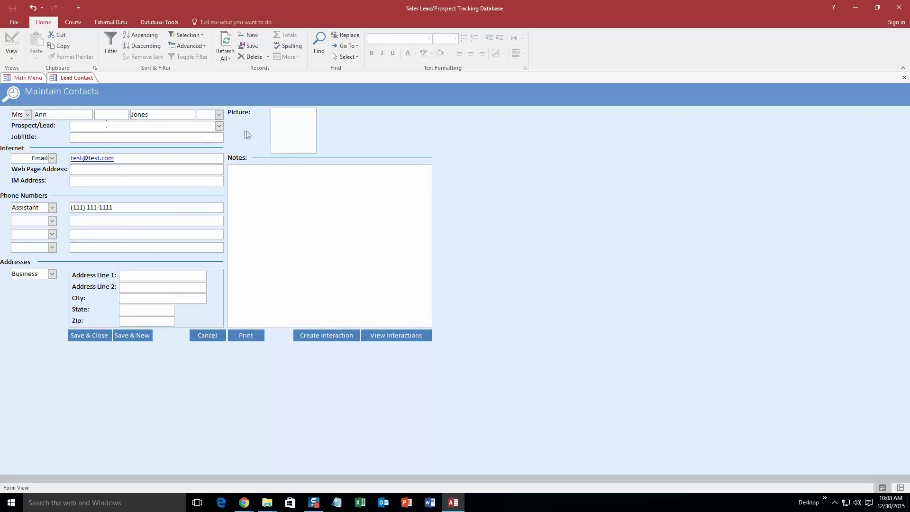
# Assign her to Winning Solutions, Inc. and save the contact
pyautogui.click(219, 125)
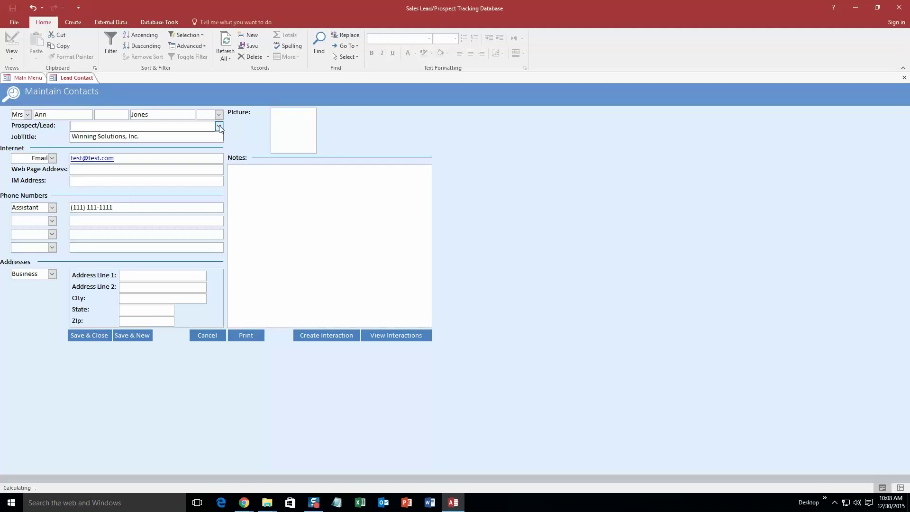
pyautogui.click(106, 137)
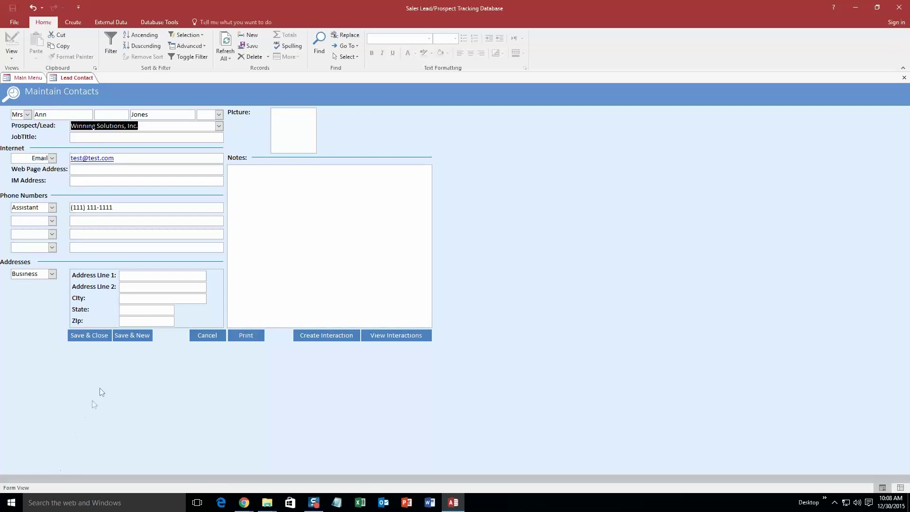
pyautogui.click(99, 336)
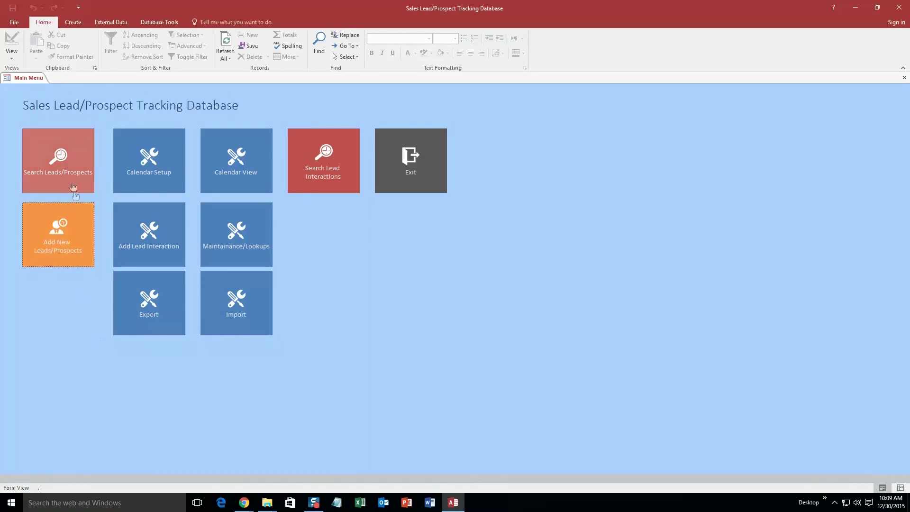
pyautogui.click(69, 178)
pyautogui.write('Jones')
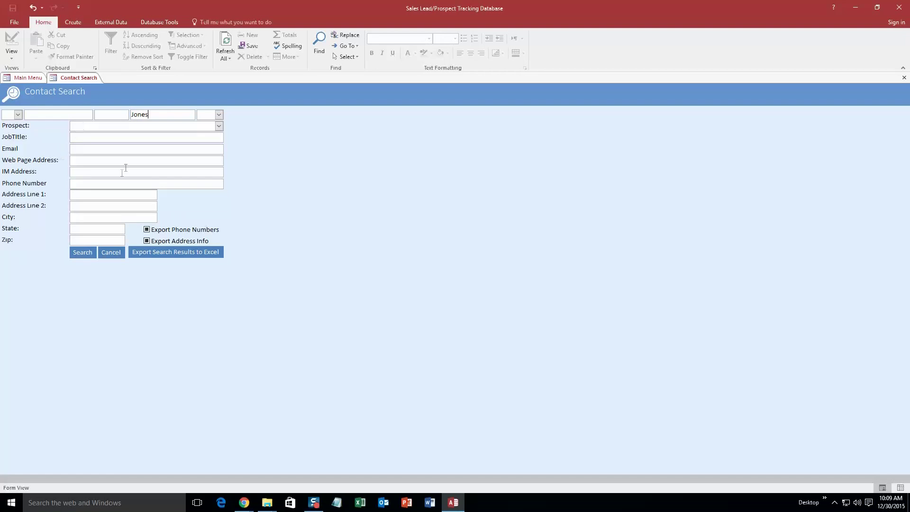
pyautogui.click(77, 257)
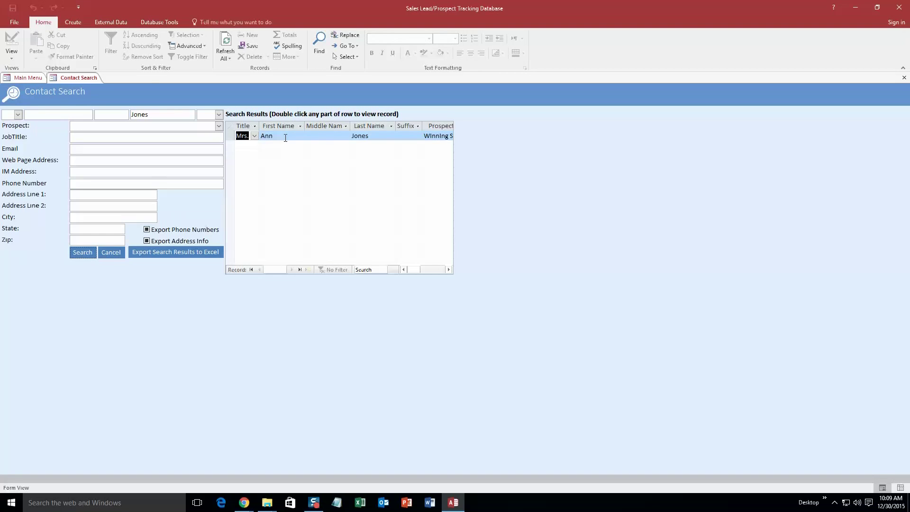
pyautogui.doubleClick(285, 137)
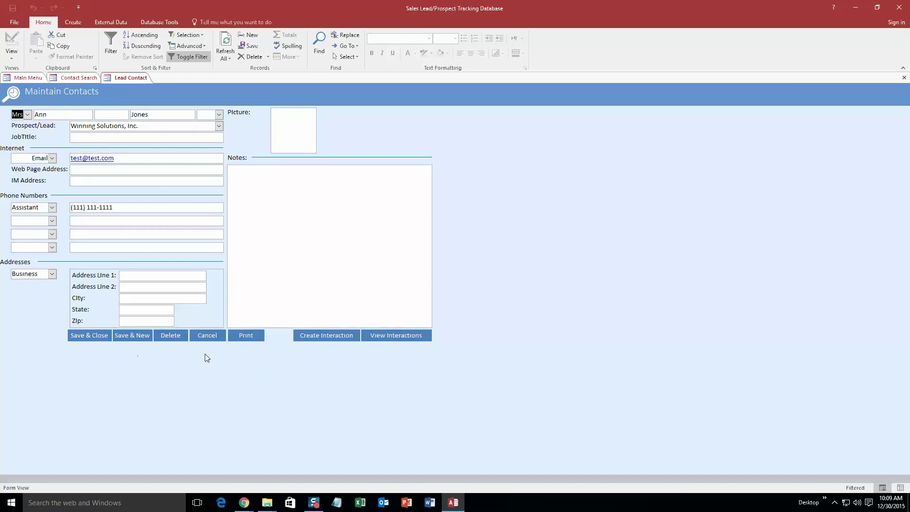
pyautogui.click(214, 336)
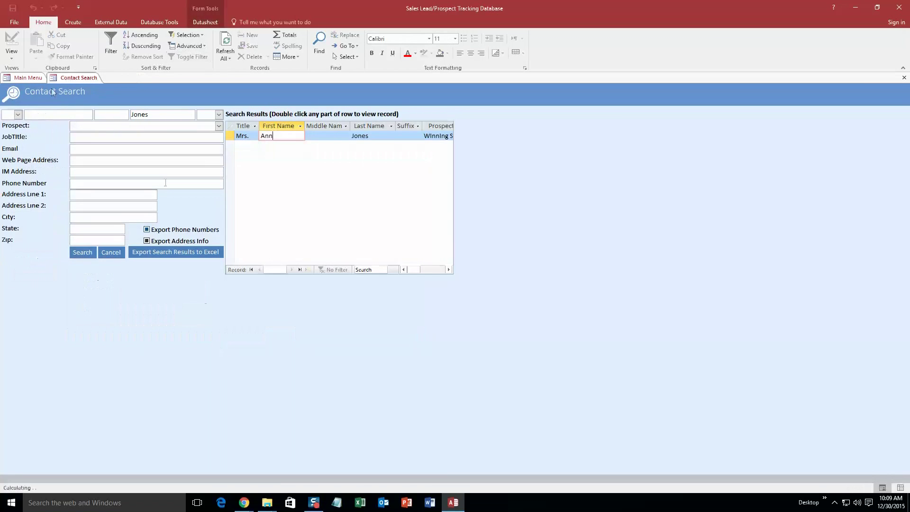
pyautogui.click(107, 252)
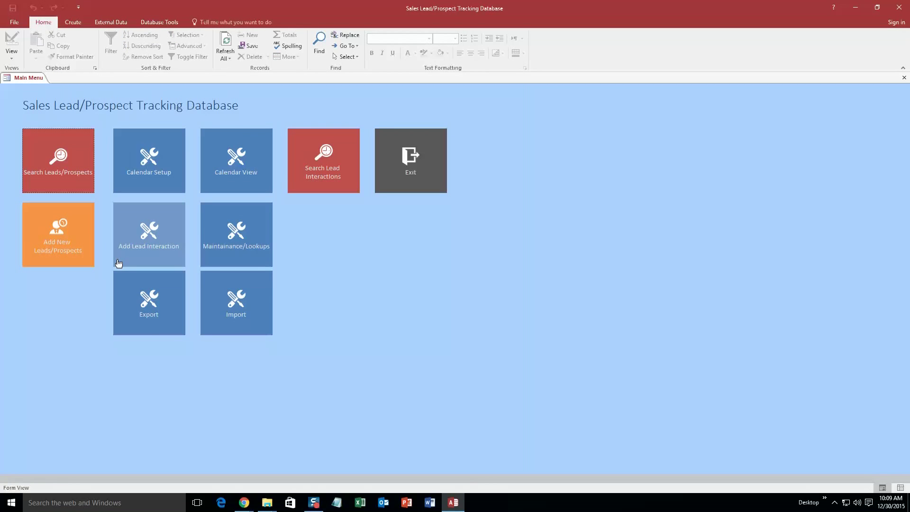
# Start a Call interaction for Person 1 at Location 1 with contact Ann Jones
pyautogui.click(142, 243)
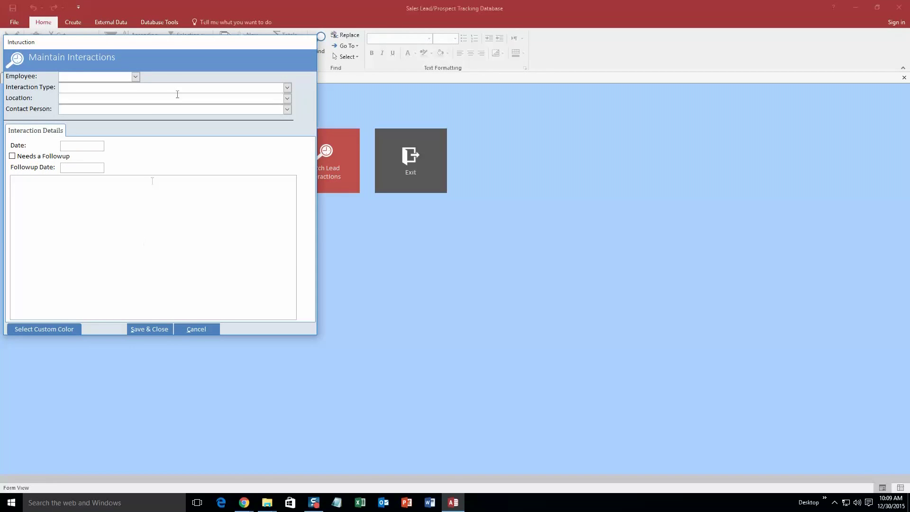
pyautogui.click(136, 77)
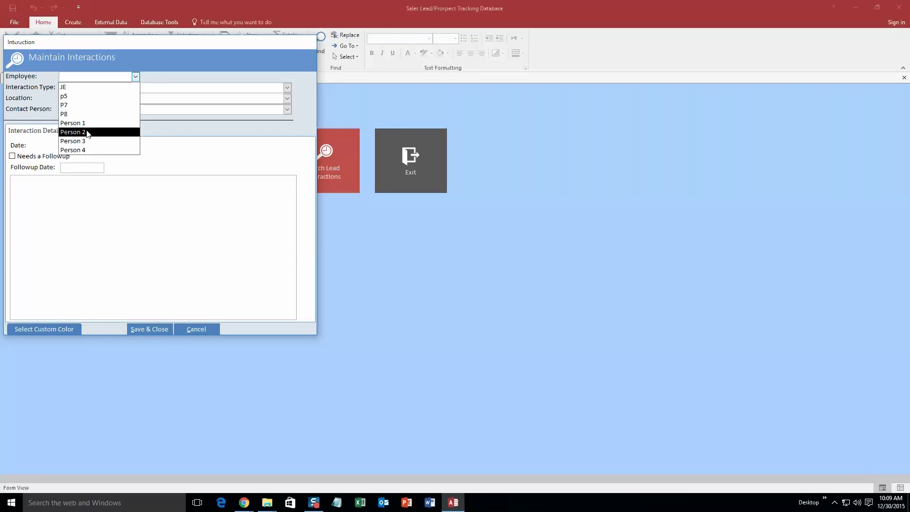
pyautogui.click(90, 123)
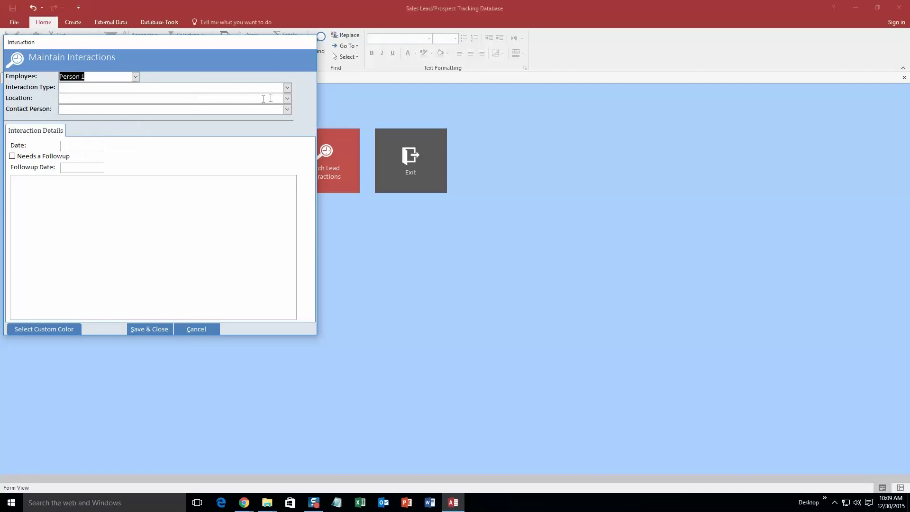
pyautogui.click(287, 88)
pyautogui.click(148, 99)
pyautogui.click(286, 99)
pyautogui.click(142, 108)
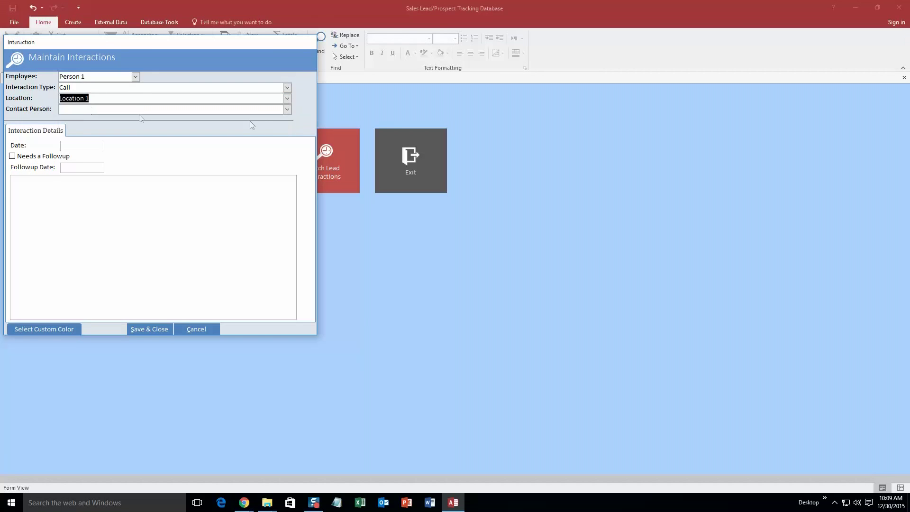
pyautogui.click(287, 109)
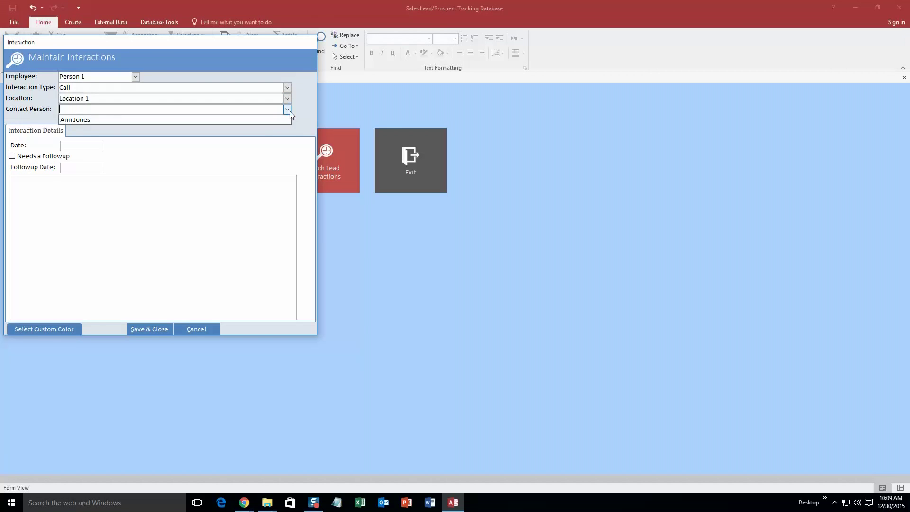
pyautogui.click(67, 118)
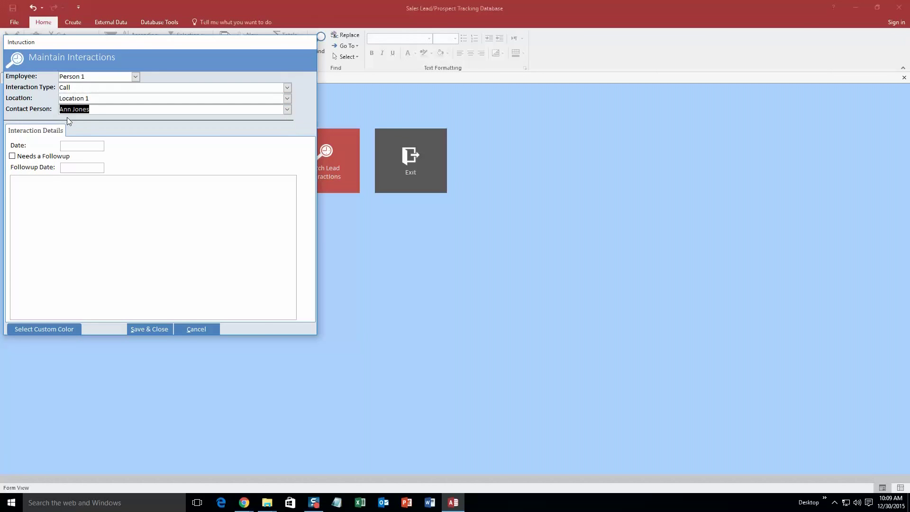
# Date the interaction 12/30/2015 and flag a follow-up for 1/6/2016
pyautogui.click(66, 147)
pyautogui.click(109, 145)
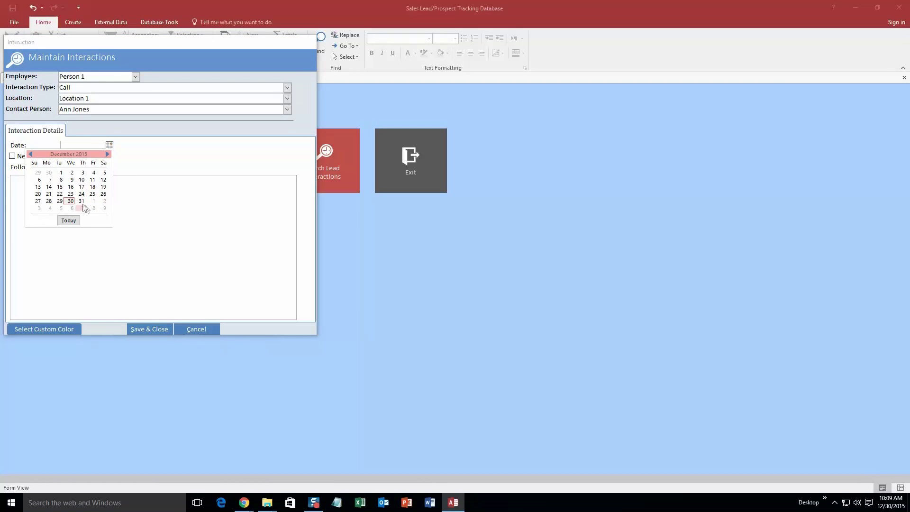
pyautogui.click(69, 221)
pyautogui.click(13, 156)
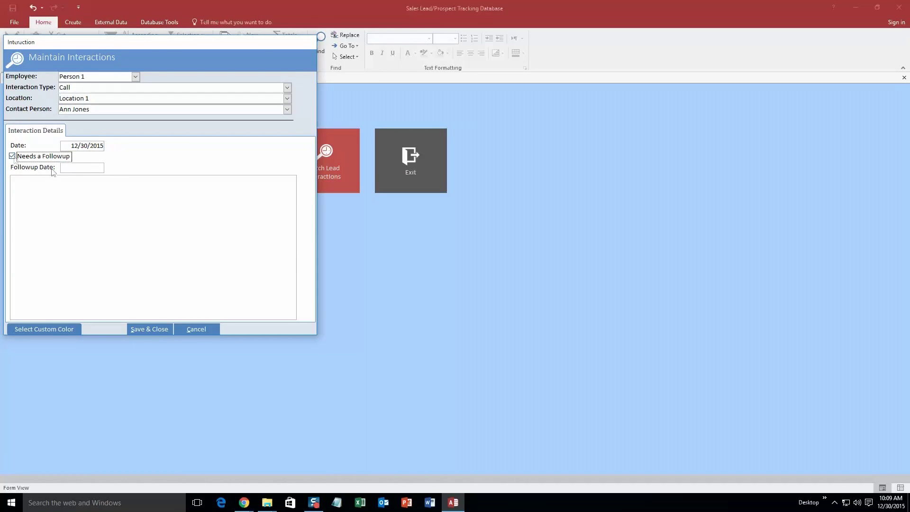
pyautogui.click(82, 170)
pyautogui.click(109, 167)
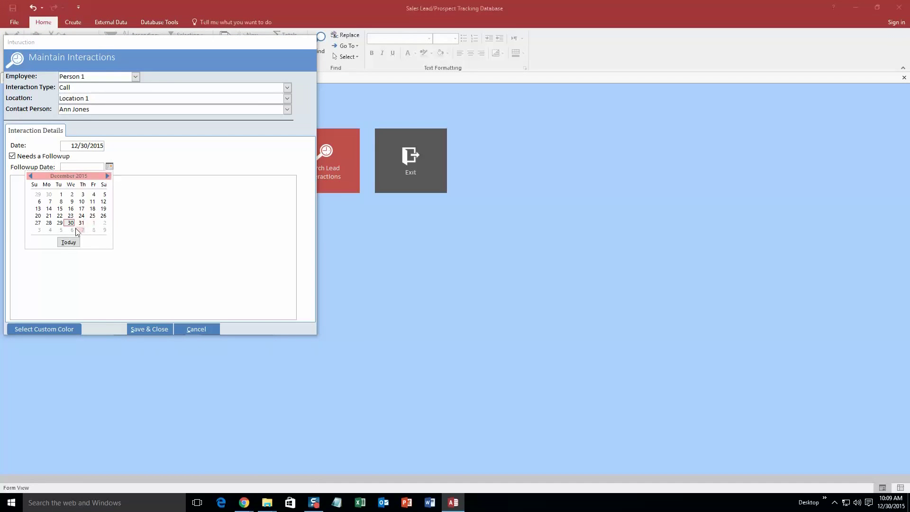
pyautogui.click(72, 229)
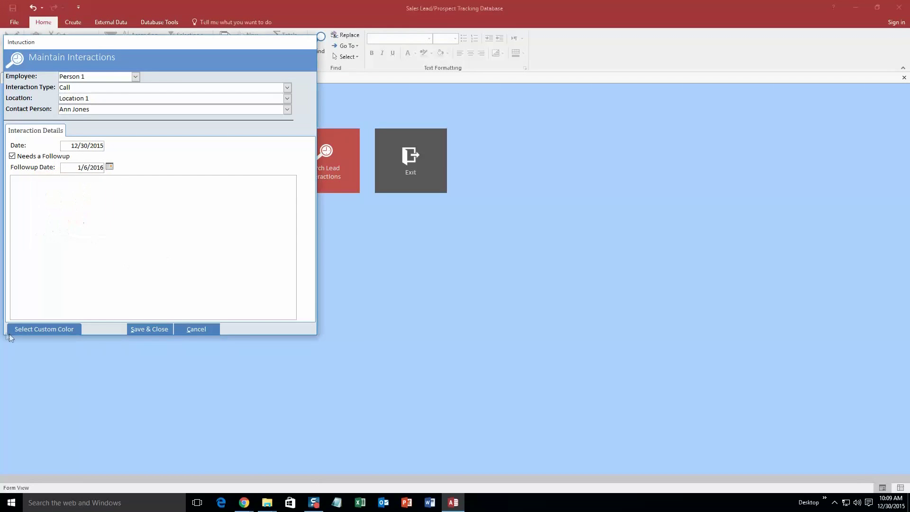
# Give the interaction a custom orange colour and save it
pyautogui.click(28, 330)
pyautogui.click(30, 112)
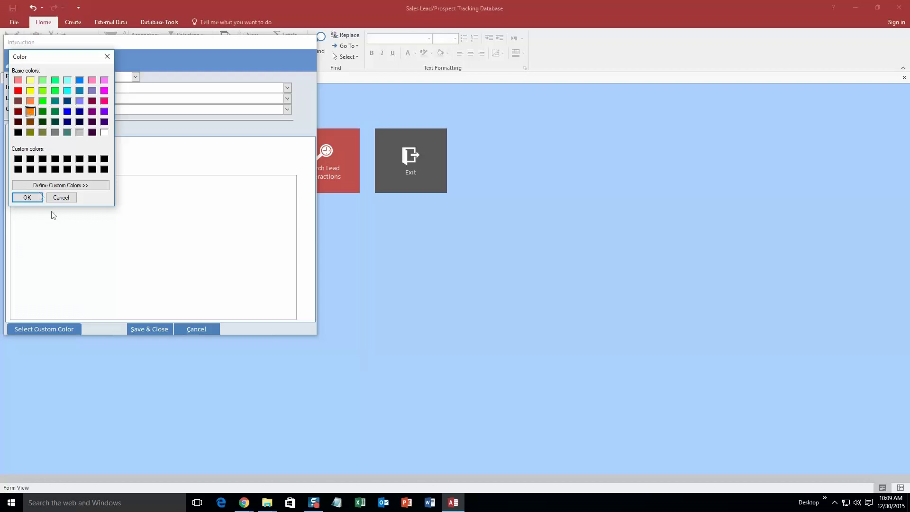
pyautogui.click(35, 198)
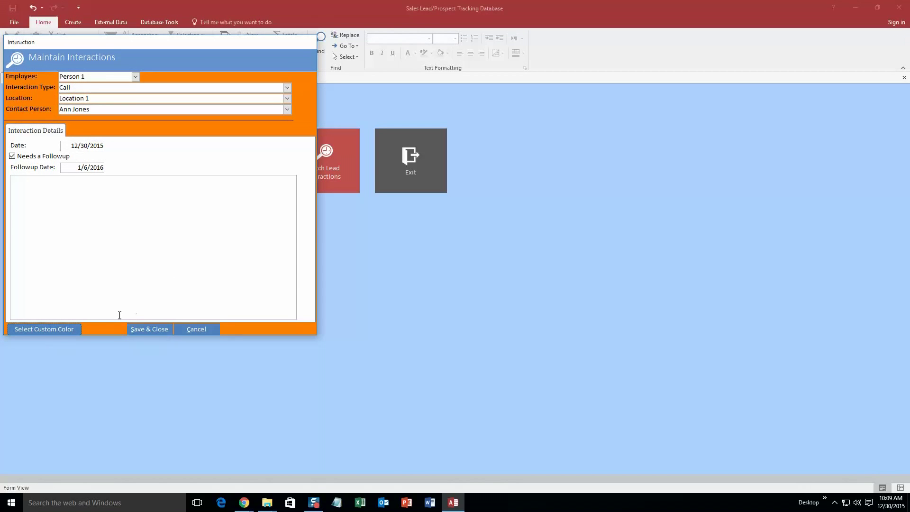
pyautogui.click(141, 330)
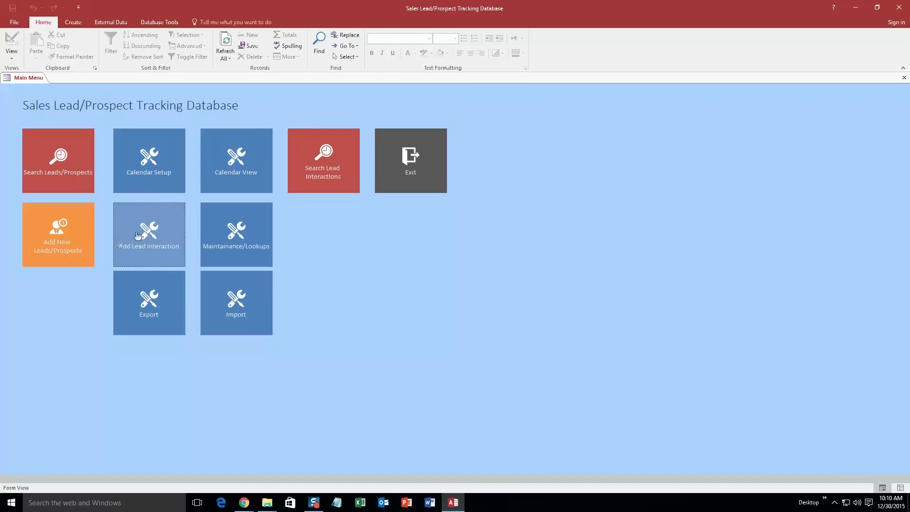
pyautogui.click(221, 182)
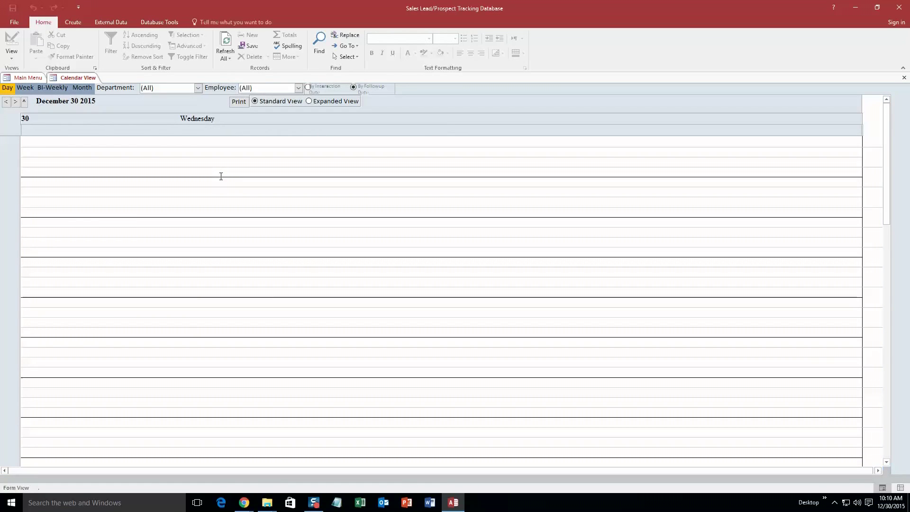
pyautogui.click(83, 88)
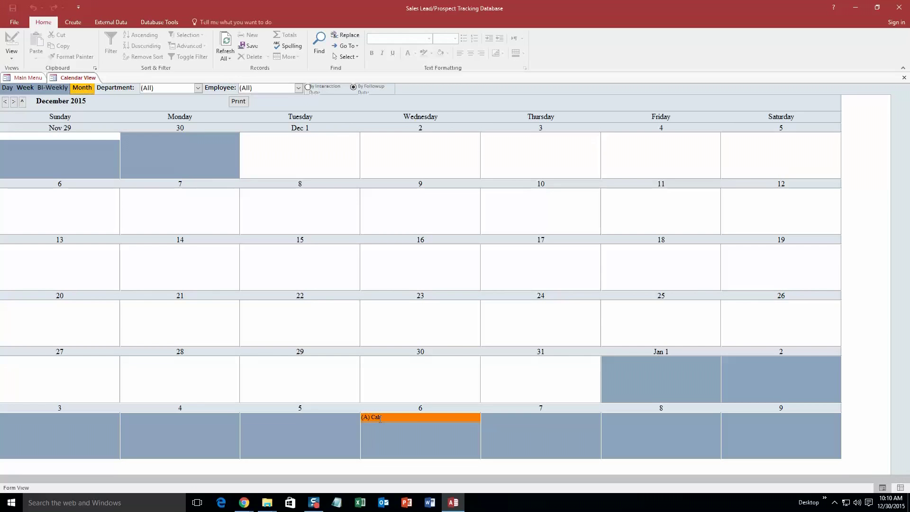
pyautogui.click(6, 90)
pyautogui.click(16, 101)
pyautogui.click(15, 101)
pyautogui.click(15, 101)
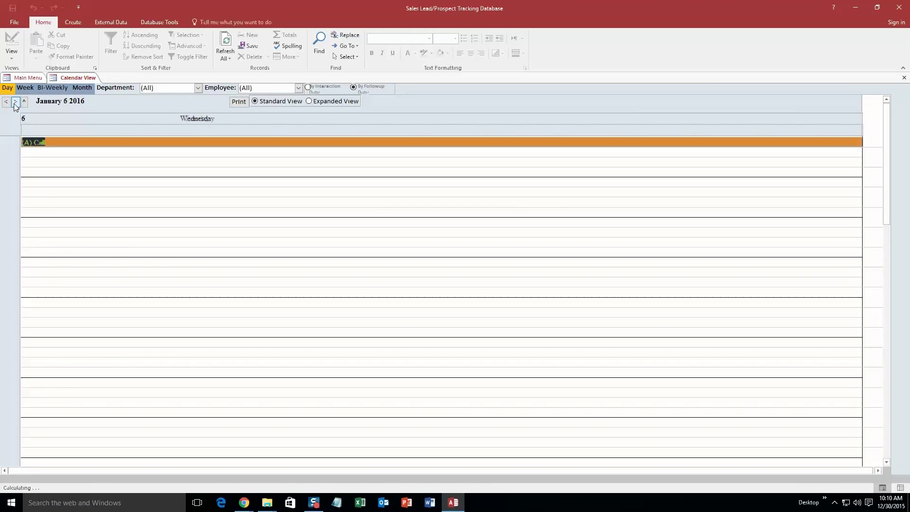
pyautogui.doubleClick(60, 142)
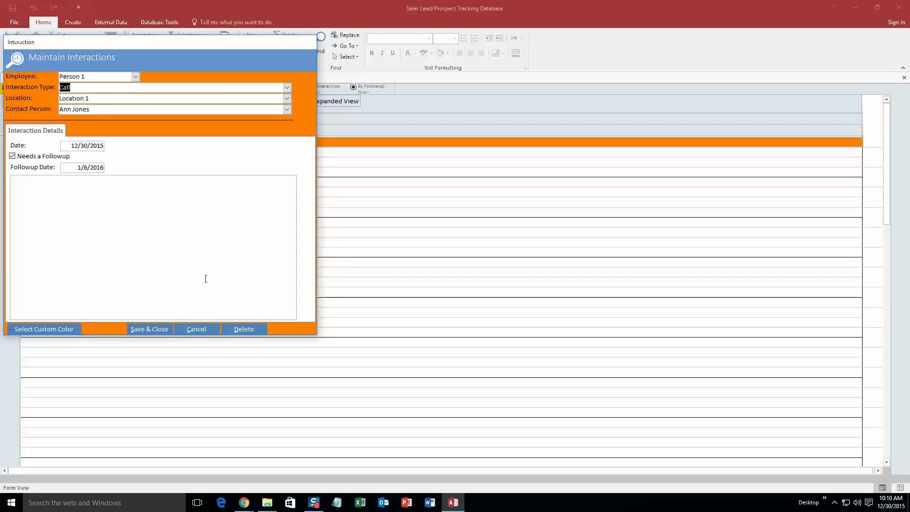
pyautogui.click(204, 330)
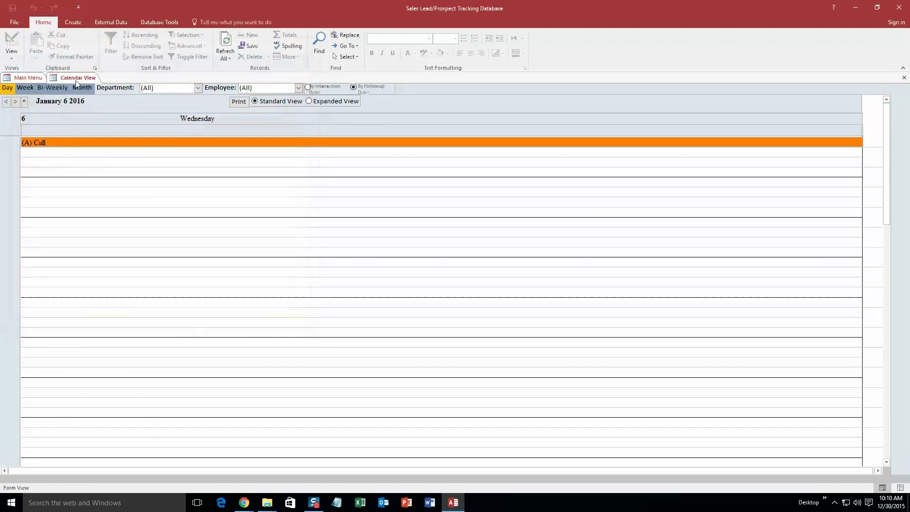
pyautogui.rightClick(76, 82)
pyautogui.click(95, 92)
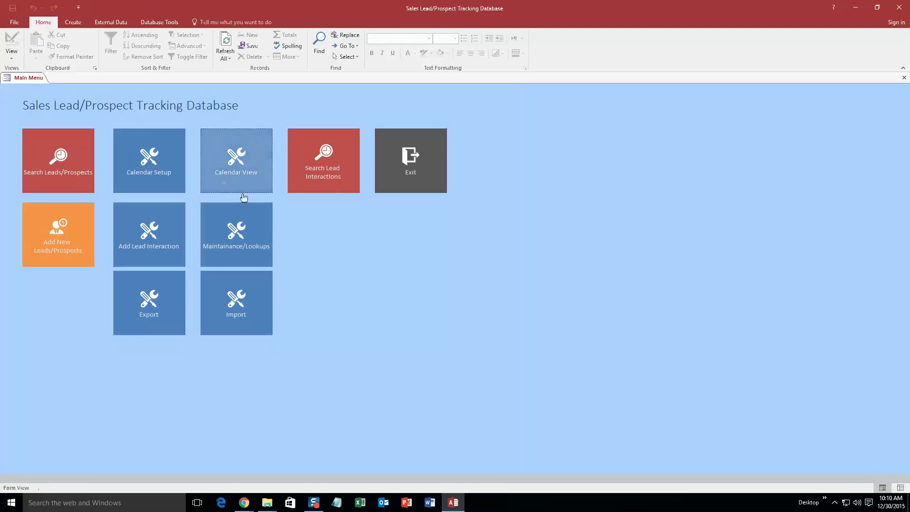
pyautogui.click(318, 182)
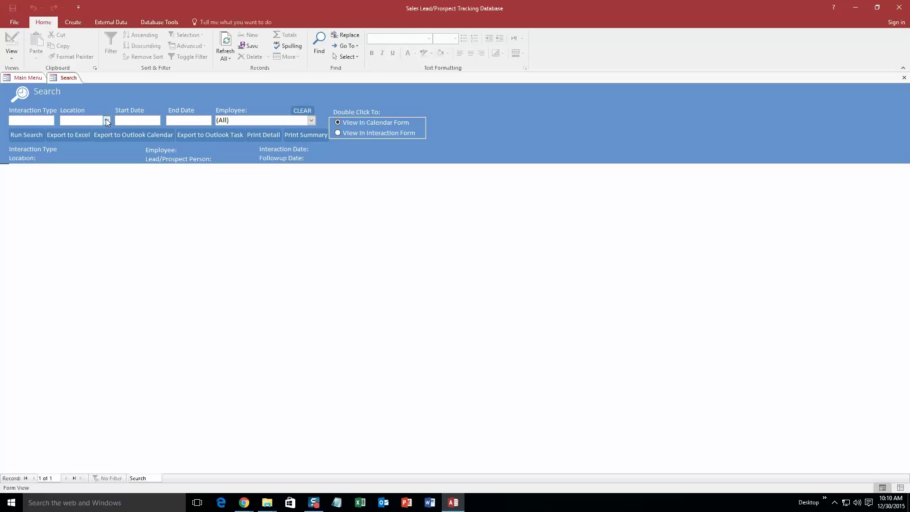
pyautogui.click(107, 121)
pyautogui.click(87, 129)
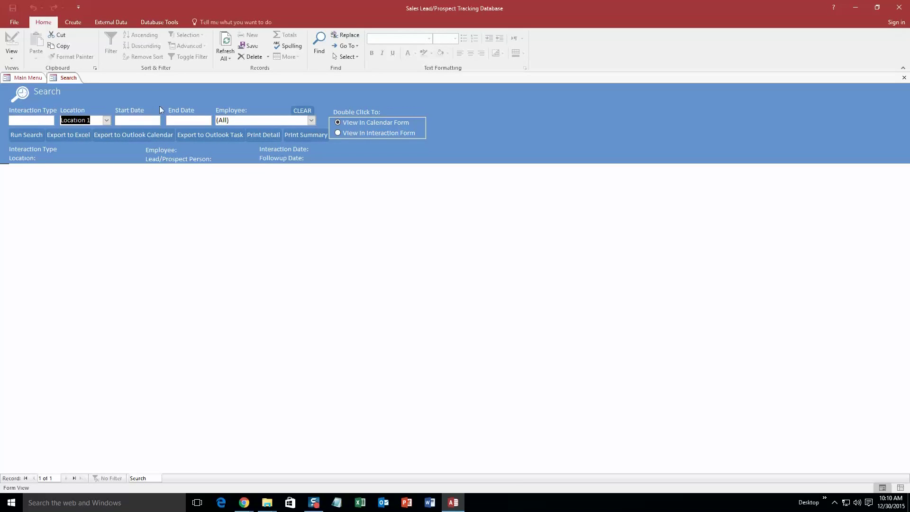
pyautogui.click(25, 136)
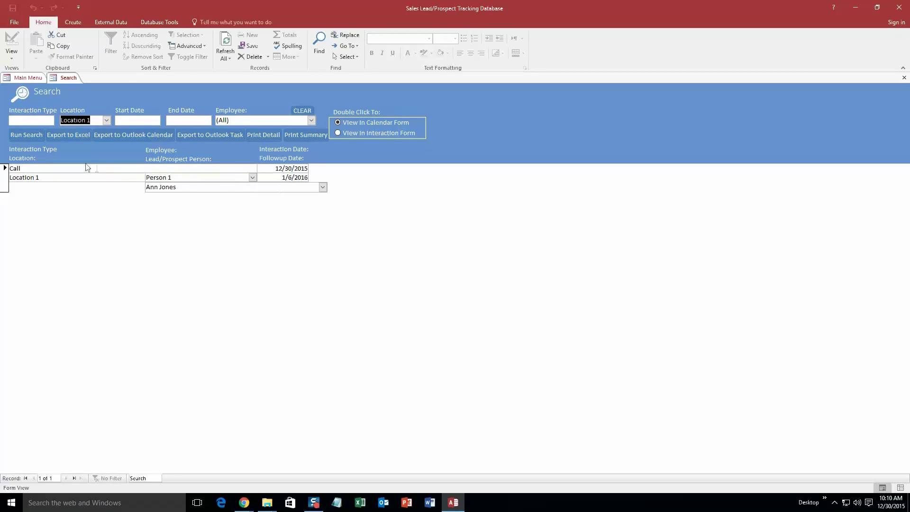
pyautogui.rightClick(61, 78)
pyautogui.click(81, 92)
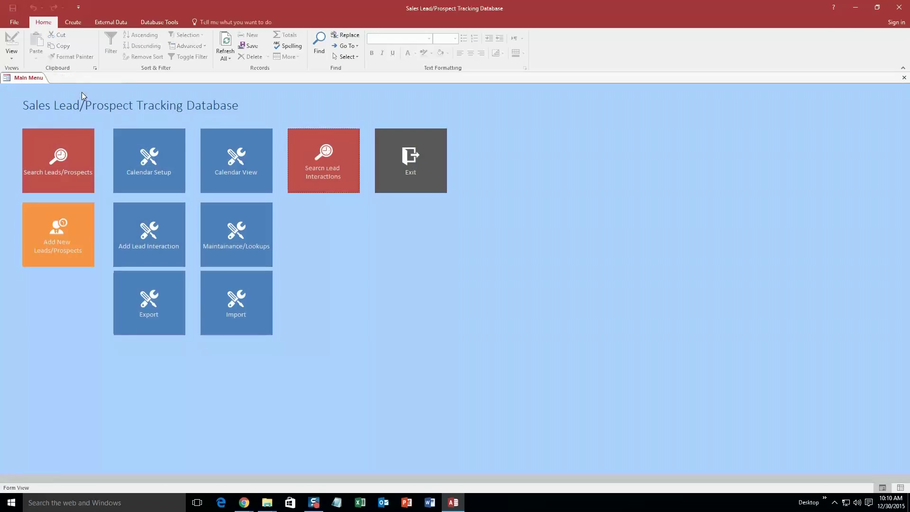